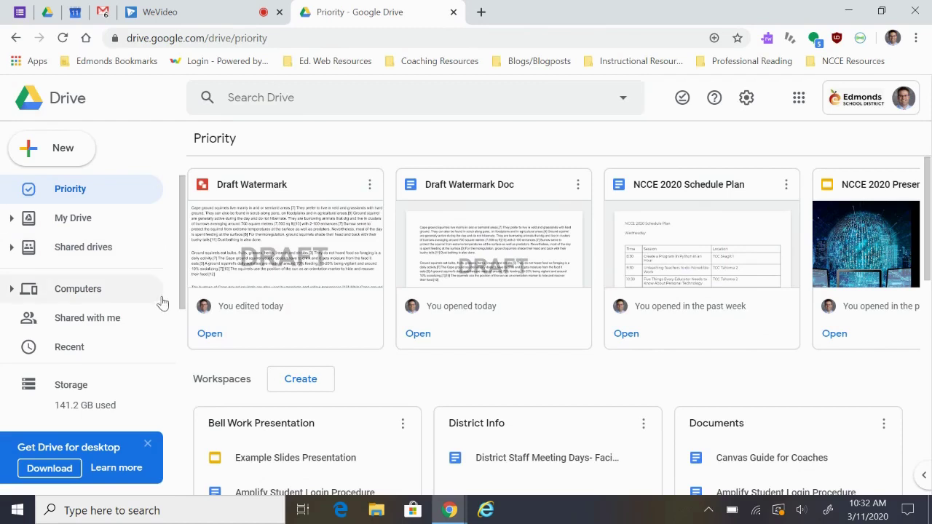
# Create a new Google Drawings file from Drive and name it "Watermark Example".
pyautogui.click(63, 152)
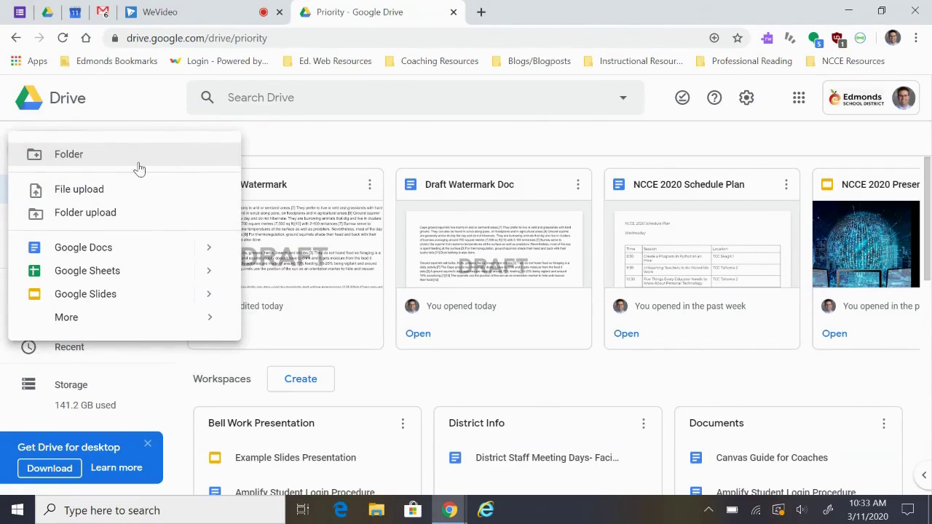
pyautogui.moveTo(102, 327)
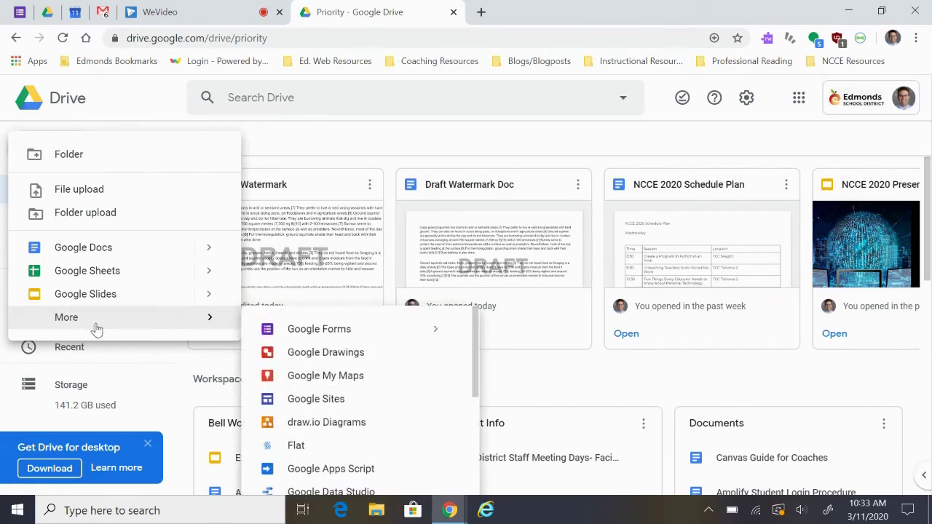
pyautogui.click(314, 362)
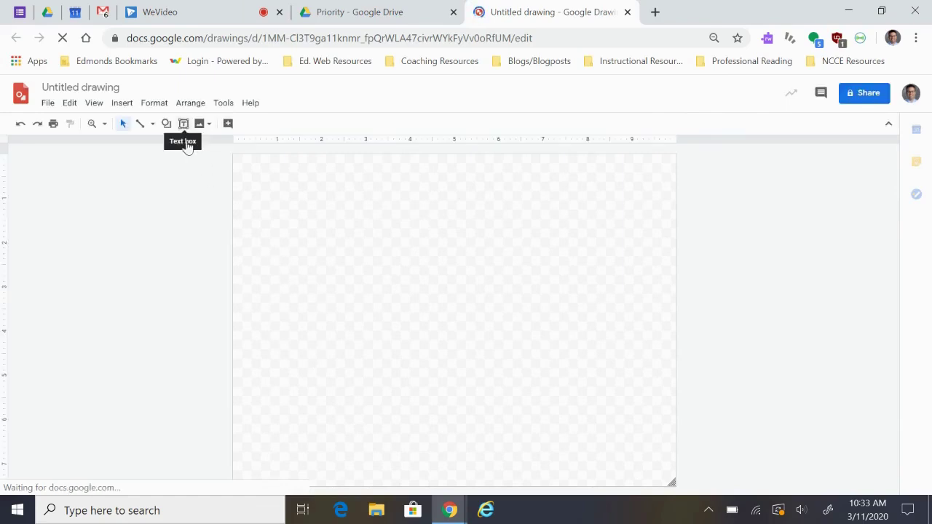
pyautogui.click(83, 86)
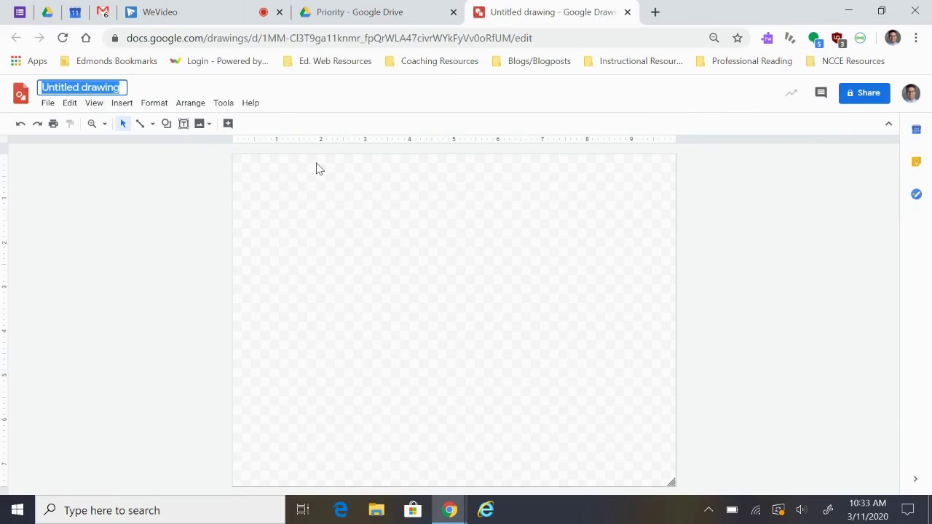
pyautogui.write('Waterma')
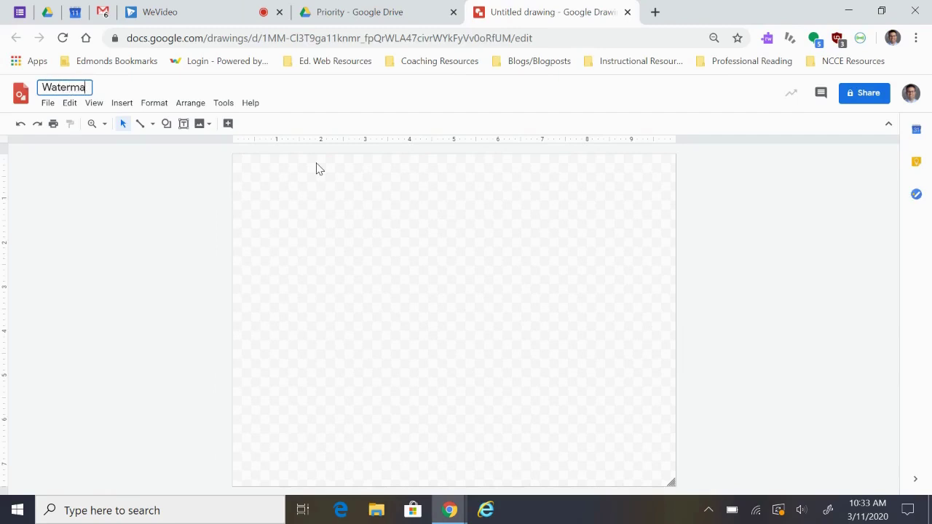
pyautogui.write('rk Example')
pyautogui.press('Return')
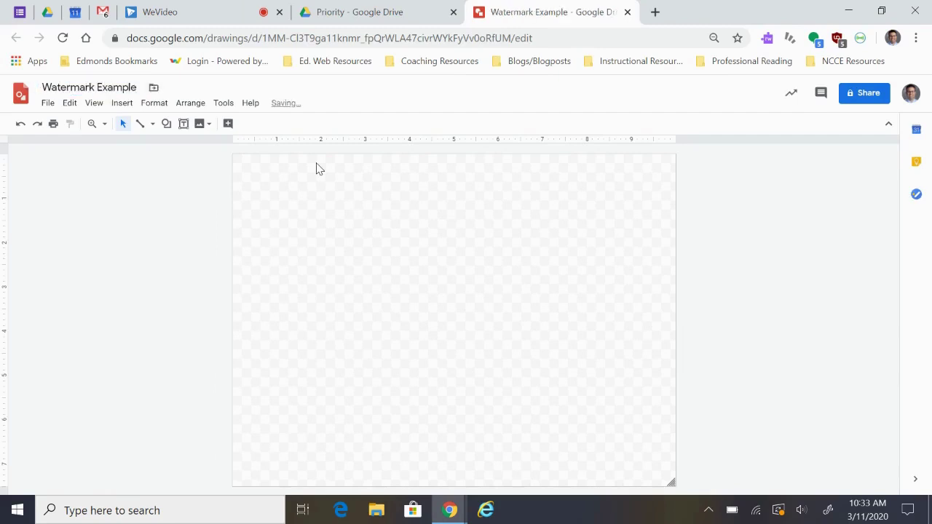
# Place a text box about 7.3 inches wide and 2 inches high mid-canvas and enter "DRAFT" in it.
pyautogui.click(183, 128)
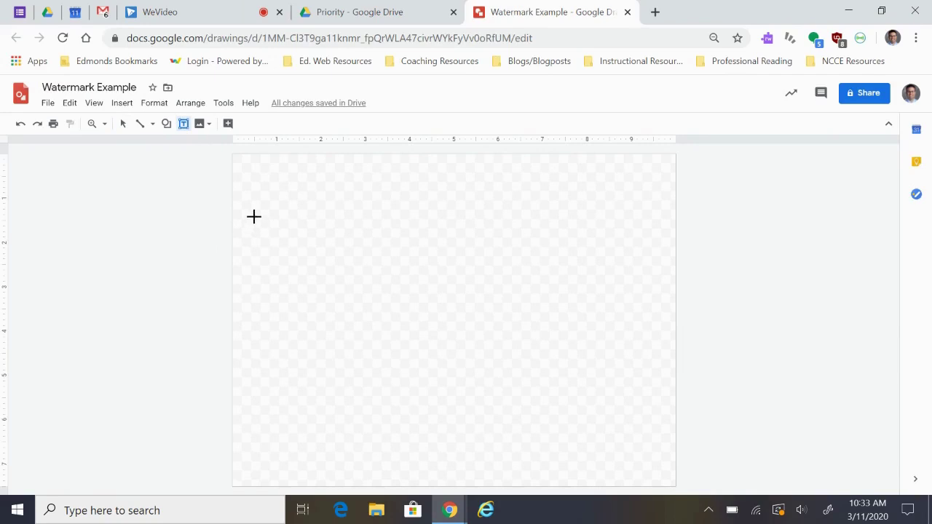
pyautogui.moveTo(296, 260); pyautogui.dragTo(620, 349)
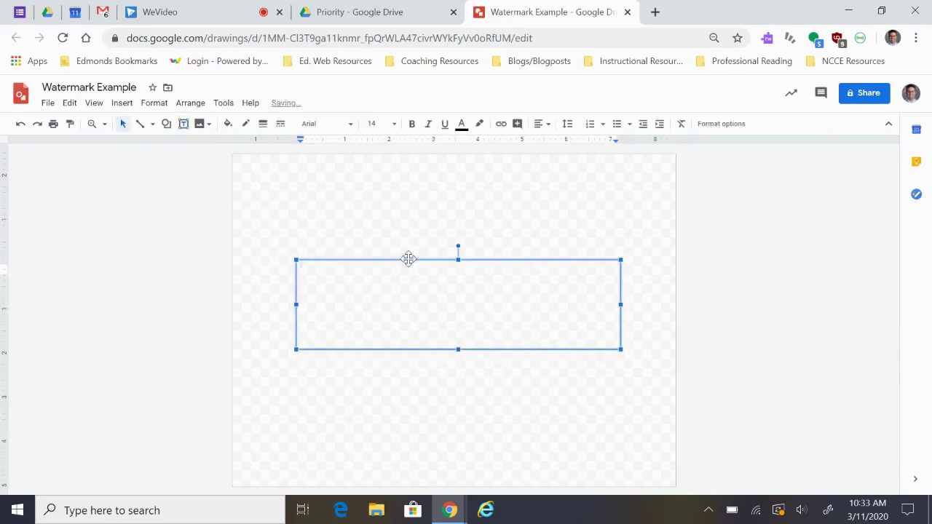
pyautogui.moveTo(408, 259); pyautogui.dragTo(393, 259)
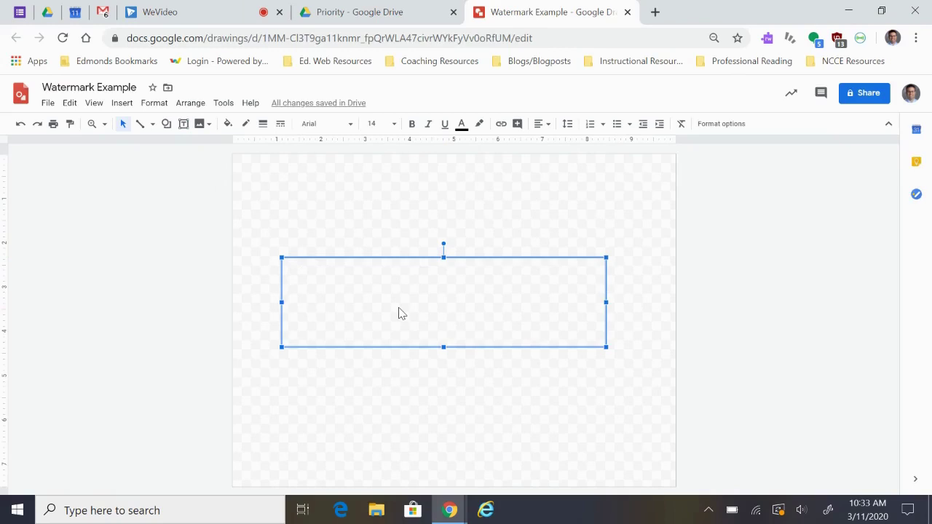
pyautogui.write('DRAFT')
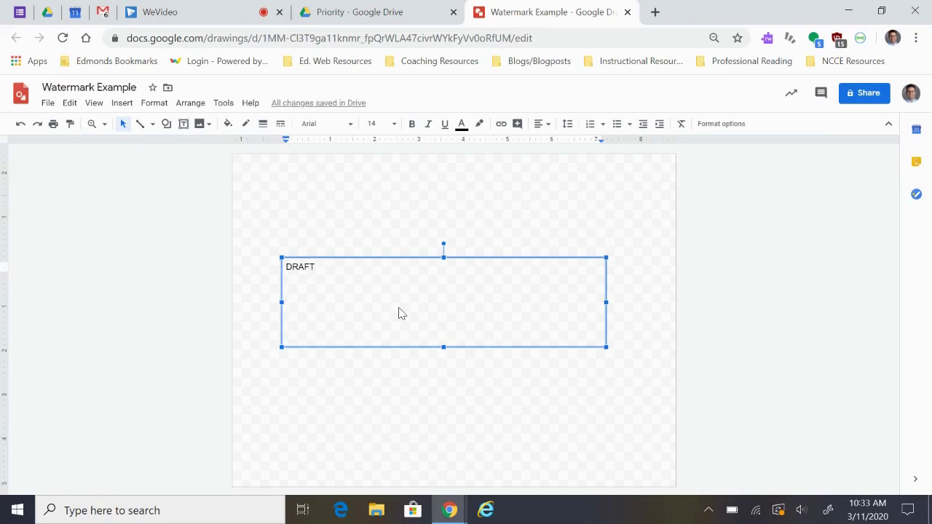
# Format the word DRAFT as bold, size 96 and centered in its text box.
pyautogui.doubleClick(306, 267)
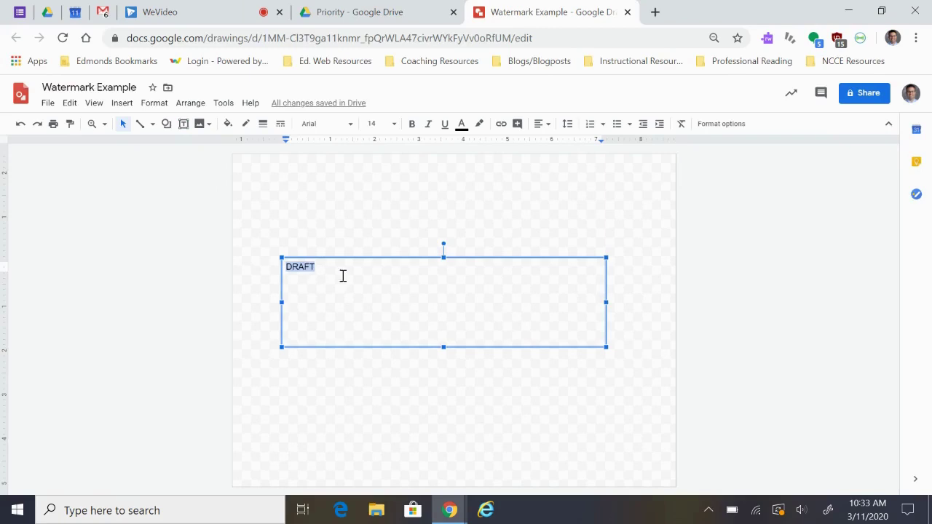
pyautogui.click(393, 125)
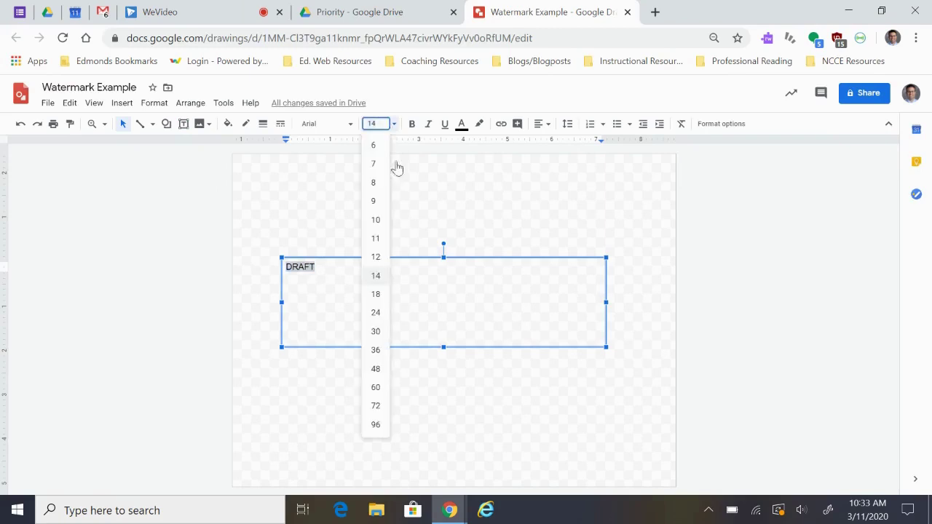
pyautogui.click(376, 424)
pyautogui.click(412, 126)
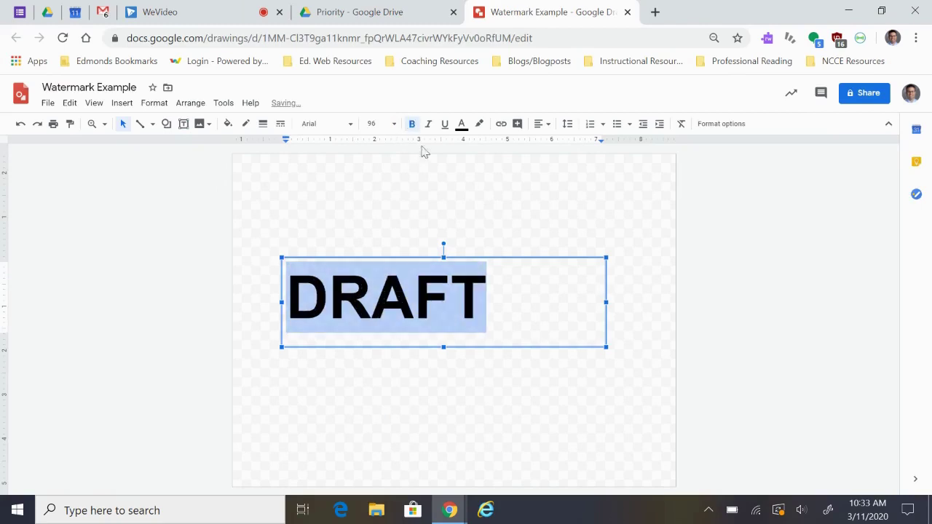
pyautogui.click(550, 125)
pyautogui.click(558, 143)
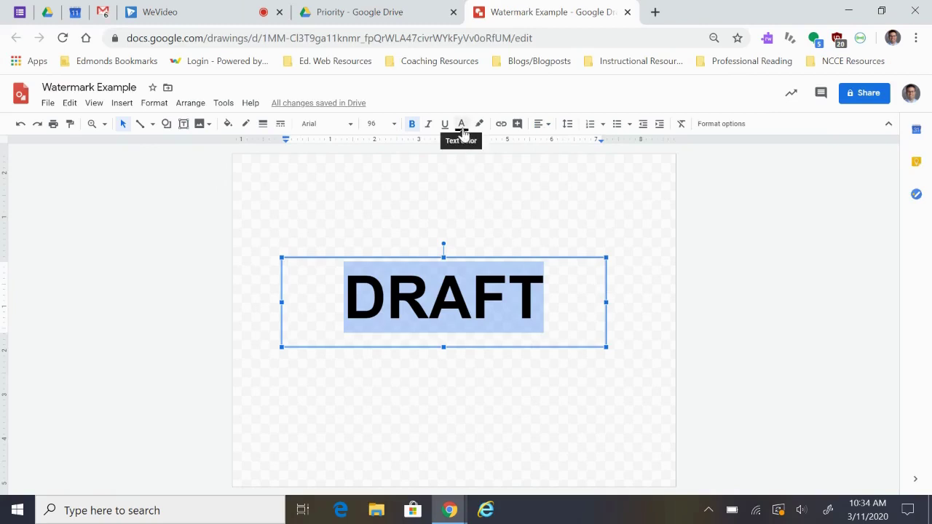
# Change the text color of DRAFT to gray and deselect the text box.
pyautogui.click(463, 130)
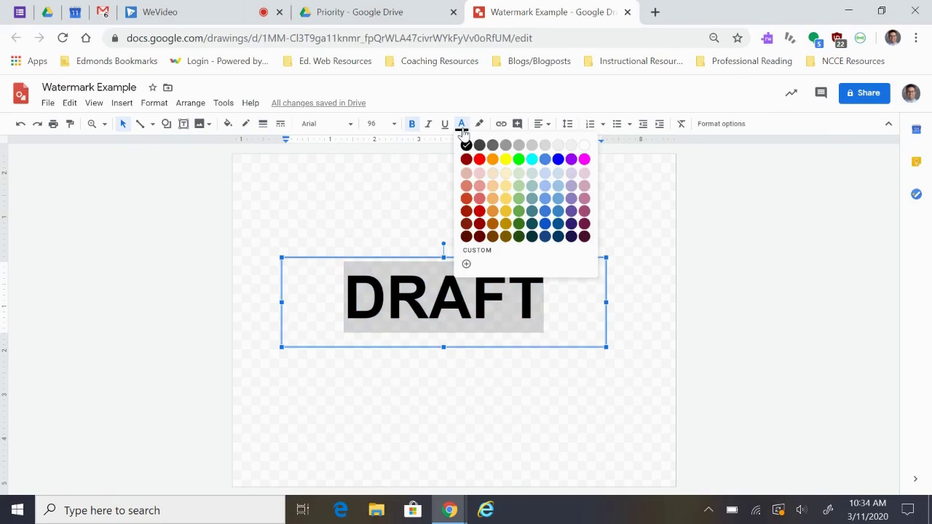
pyautogui.click(532, 146)
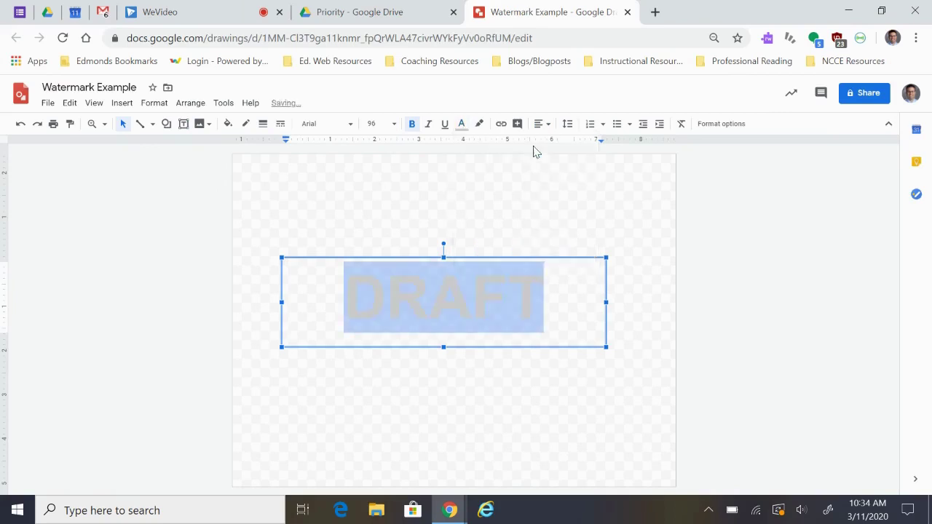
pyautogui.click(574, 312)
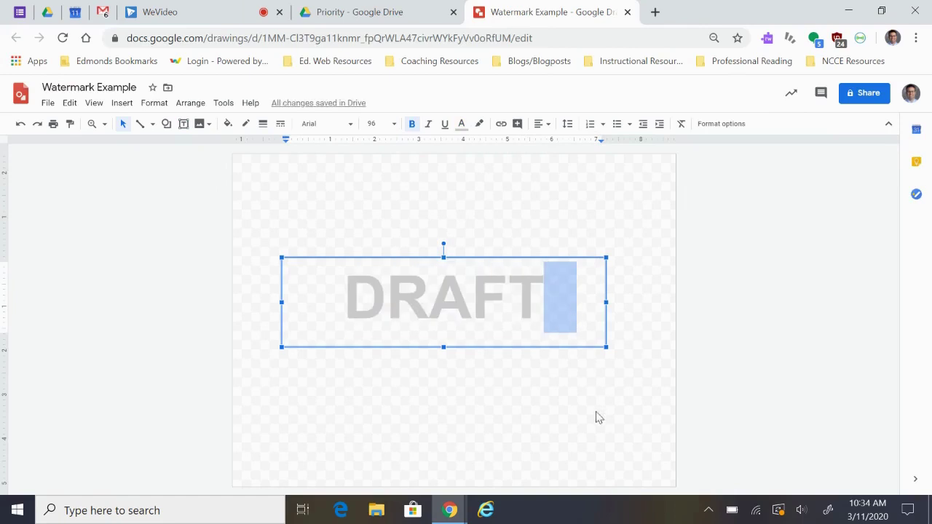
pyautogui.click(555, 408)
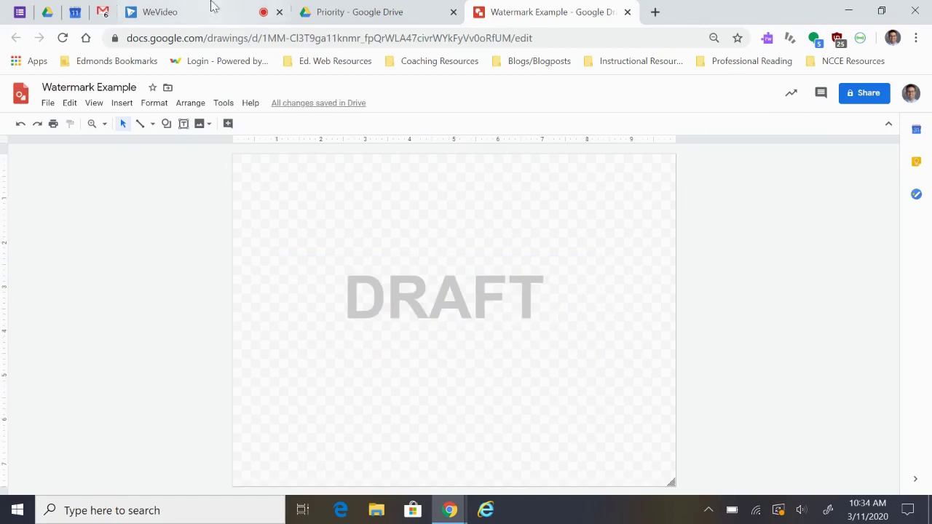
# Open "Copy of Cape Ground Squirrel - February 26, 7:31 AM" from Drive's recent files and copy all of its text.
pyautogui.click(355, 16)
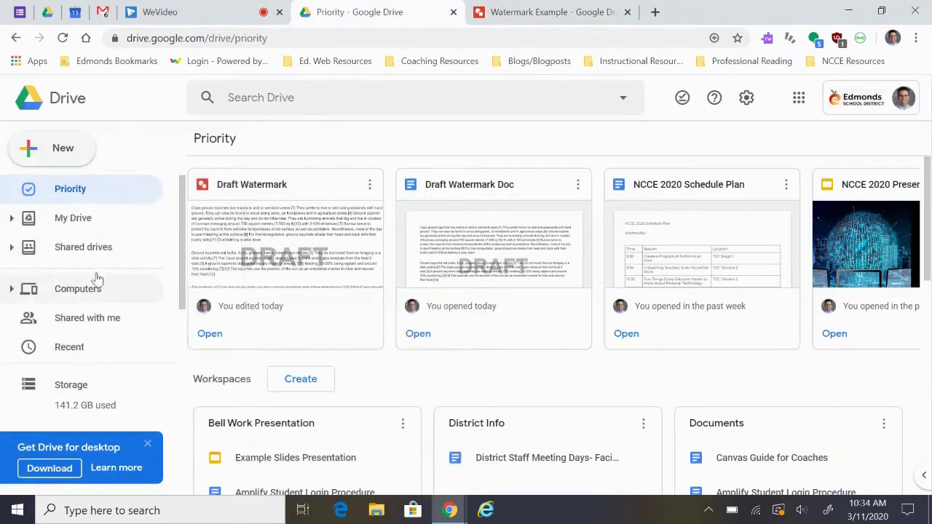
pyautogui.click(93, 343)
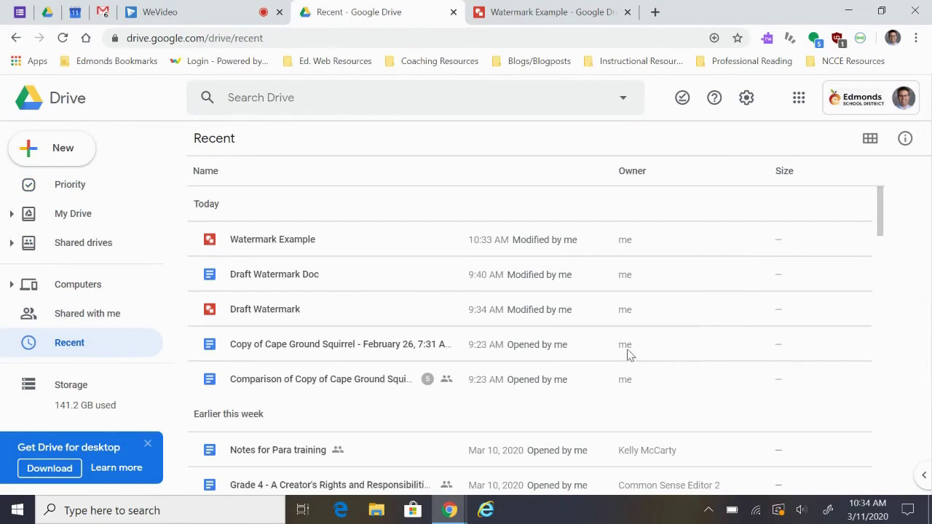
pyautogui.doubleClick(307, 352)
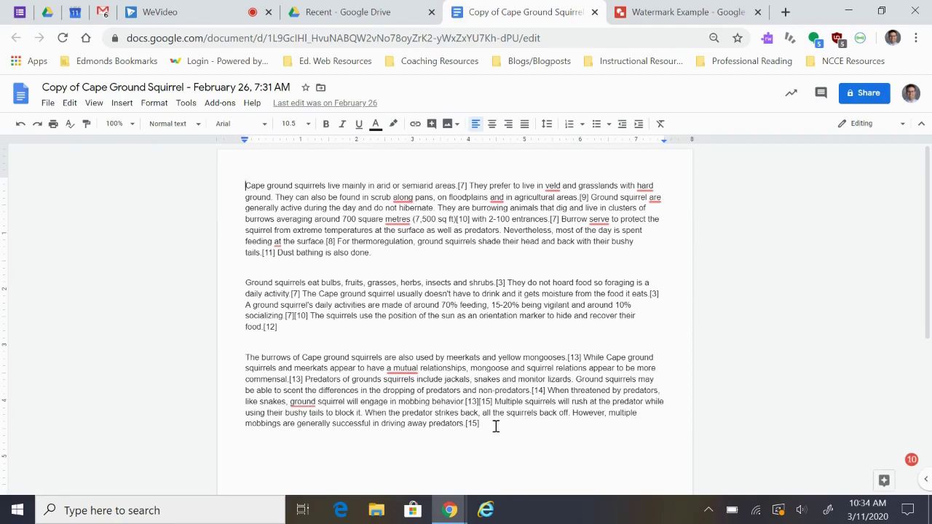
pyautogui.hotkey('ctrl', 'a')
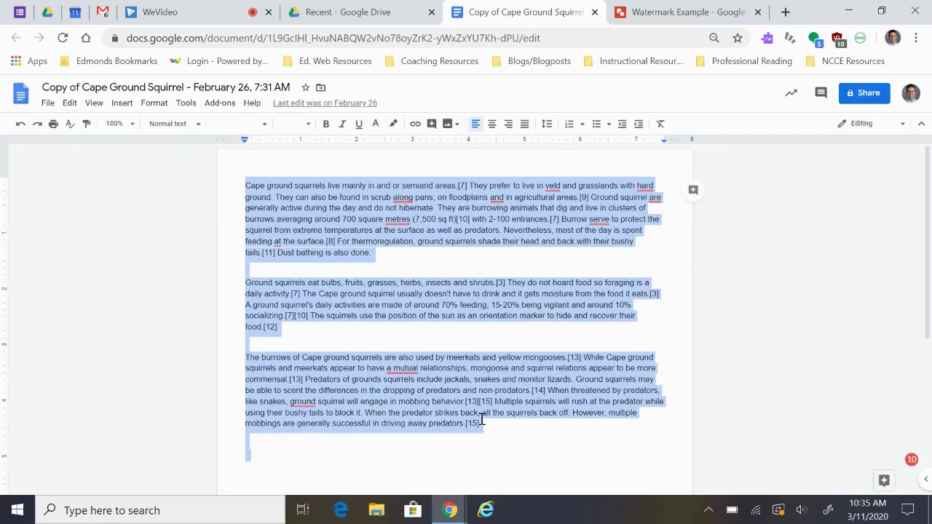
# Add a text box covering the whole canvas of the Watermark Example drawing and paste the squirrel text into it.
pyautogui.click(681, 14)
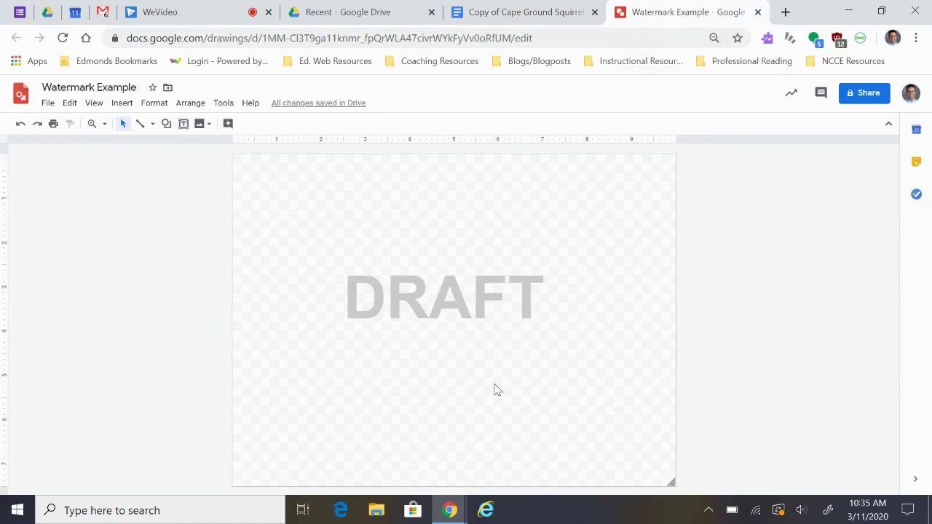
pyautogui.click(183, 124)
pyautogui.moveTo(233, 155); pyautogui.dragTo(672, 482)
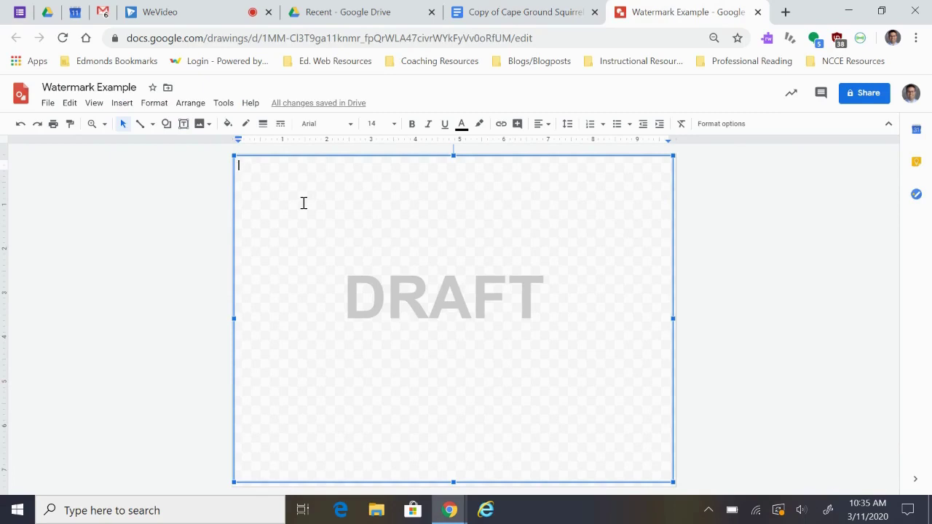
pyautogui.hotkey('ctrl', 'v')
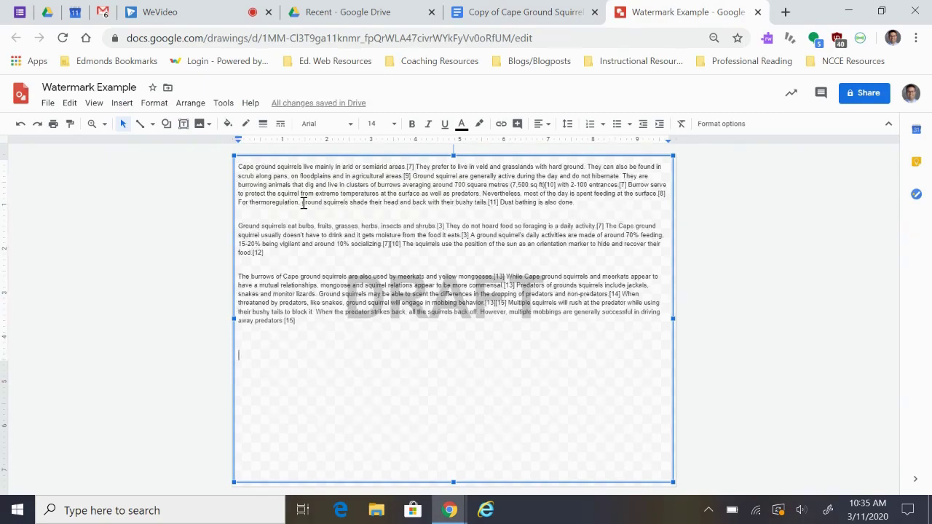
# Set the font size of the three pasted squirrel paragraphs to 14 and deselect the text box.
pyautogui.moveTo(308, 325); pyautogui.dragTo(235, 161)
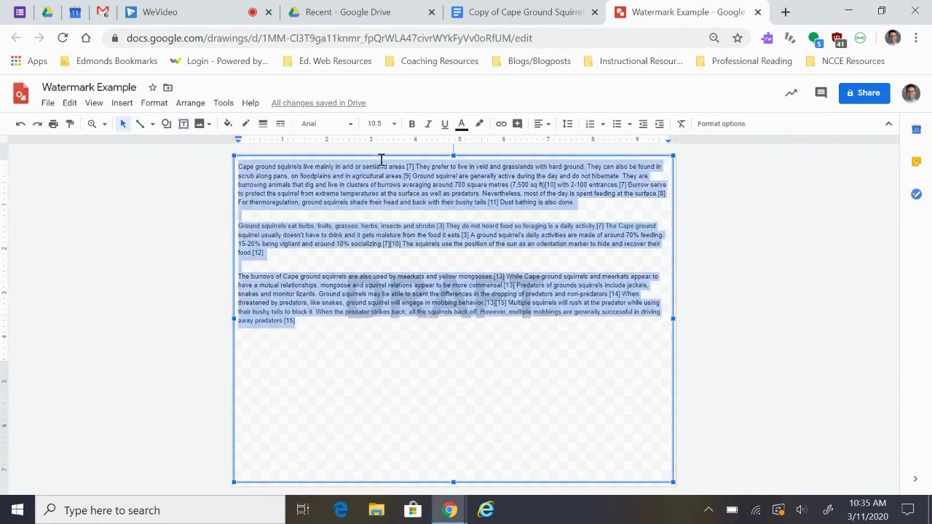
pyautogui.click(395, 126)
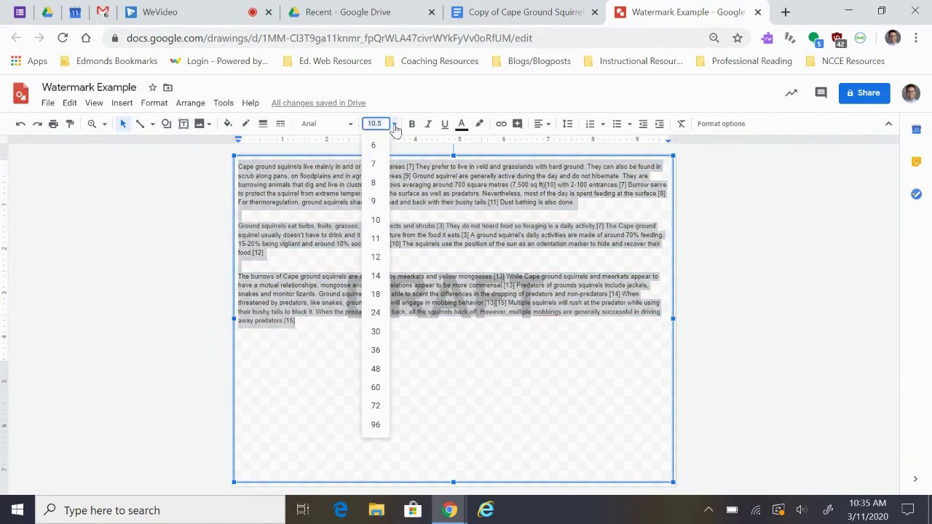
pyautogui.click(374, 275)
pyautogui.click(567, 389)
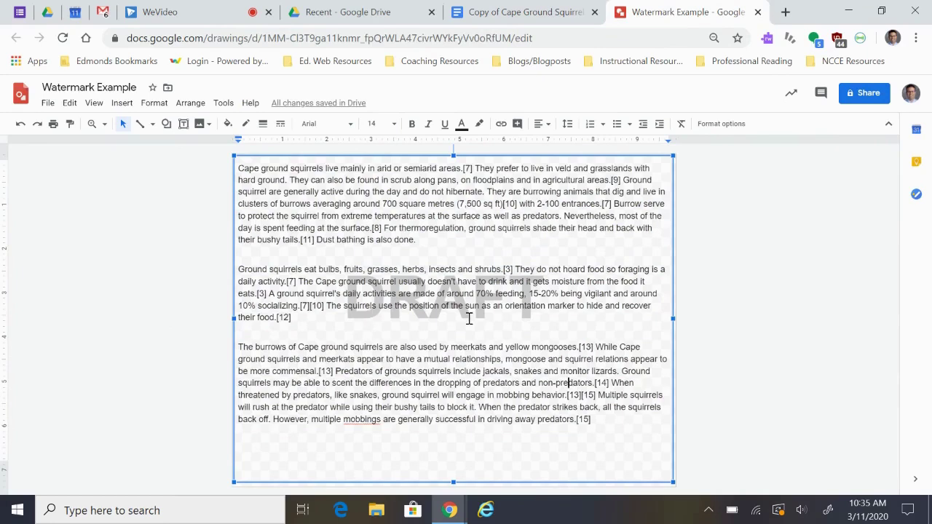
pyautogui.click(143, 355)
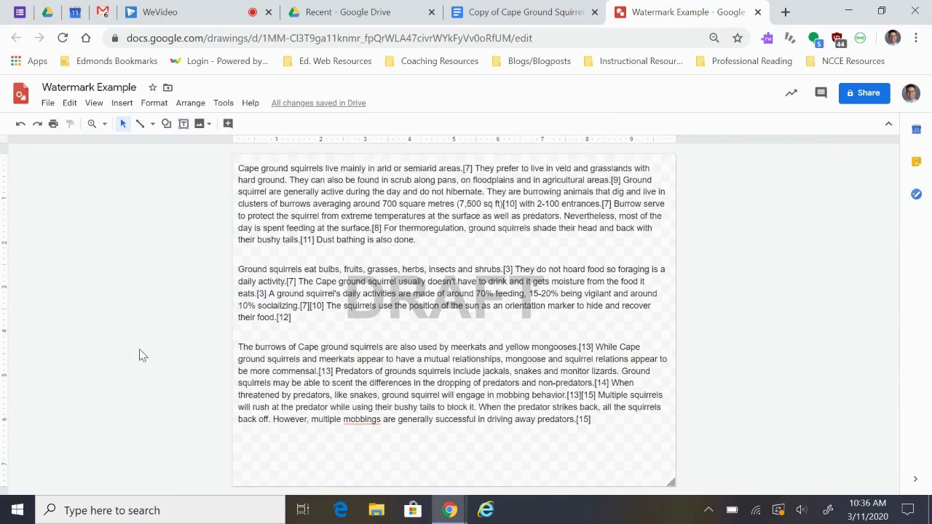
# Create a blank Google Docs document in a new browser tab using docs.new.
pyautogui.click(784, 12)
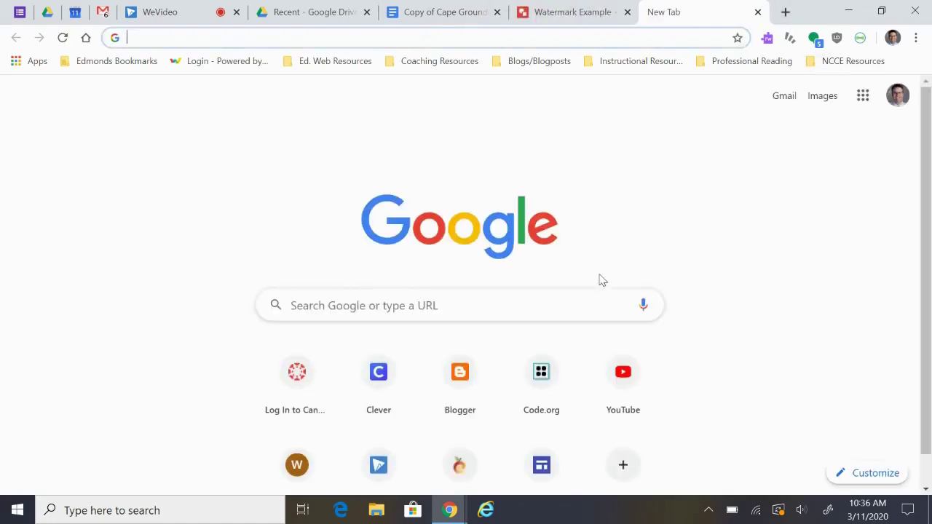
pyautogui.write('docs')
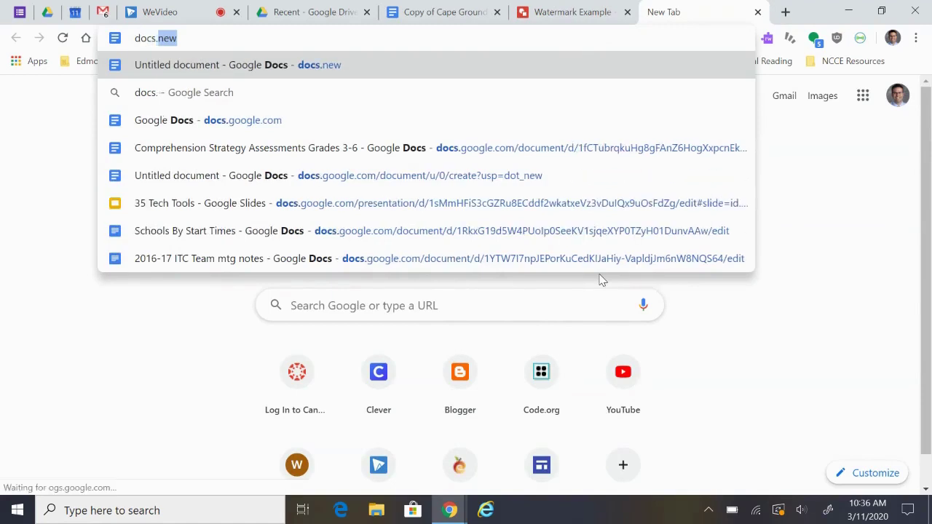
pyautogui.write('.new')
pyautogui.press('Return')
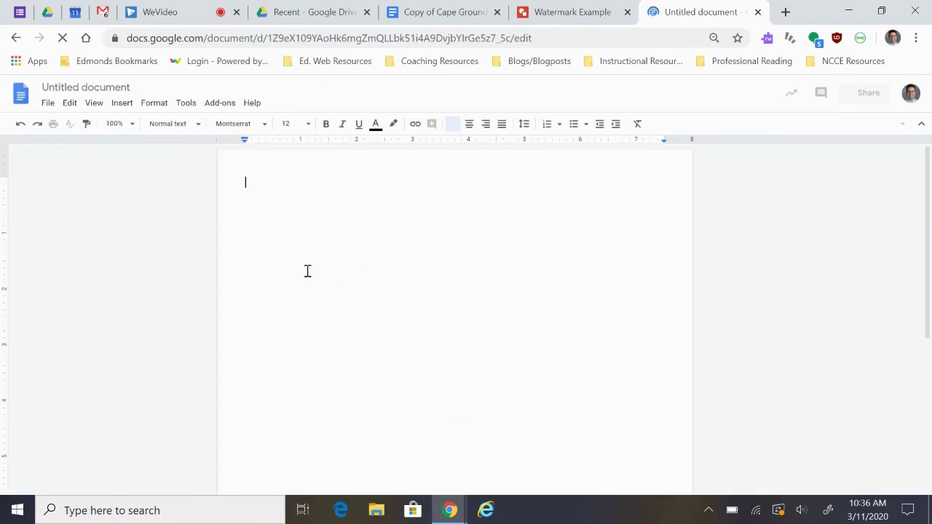
# Insert the Watermark Example drawing from Drive into the blank document, keeping it linked to its source.
pyautogui.click(122, 104)
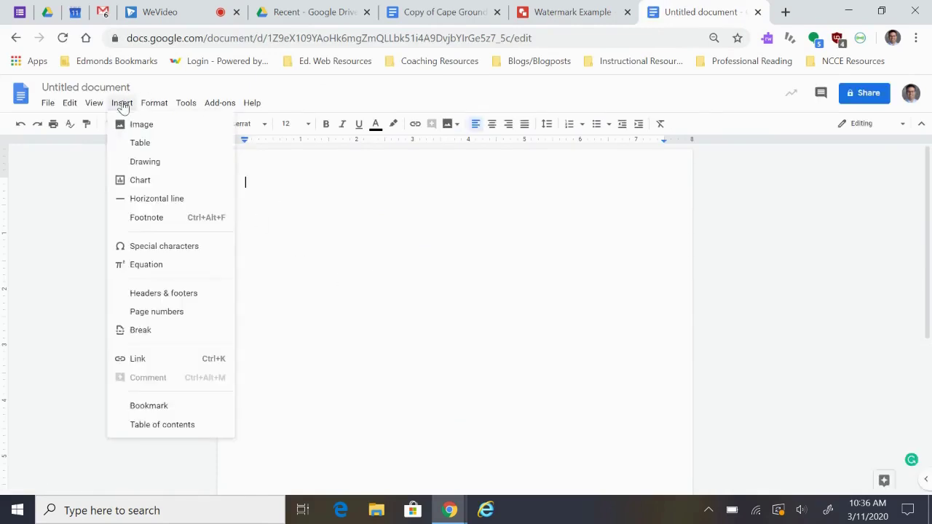
pyautogui.moveTo(155, 168)
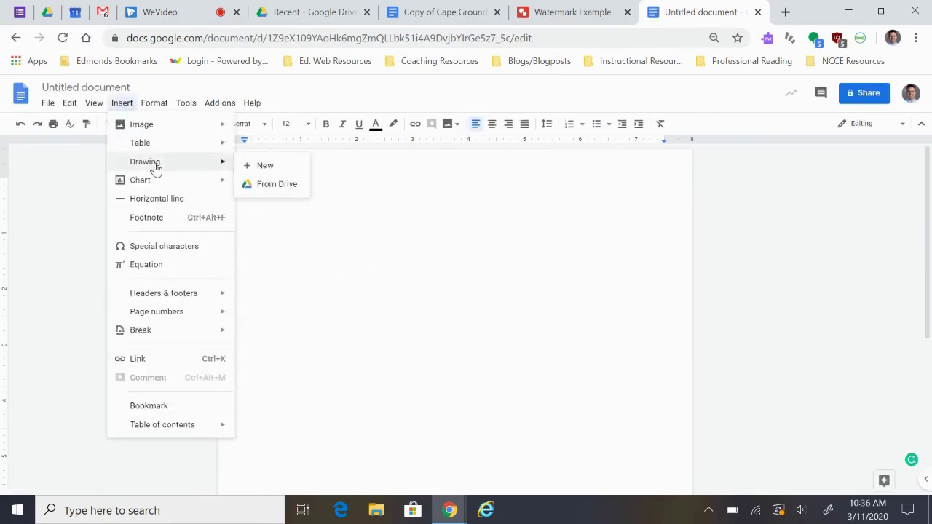
pyautogui.click(266, 186)
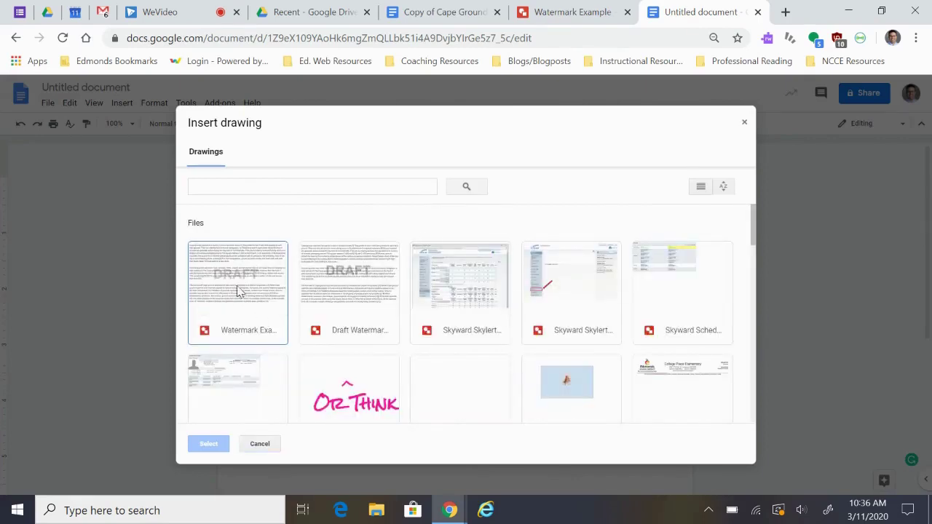
pyautogui.doubleClick(238, 299)
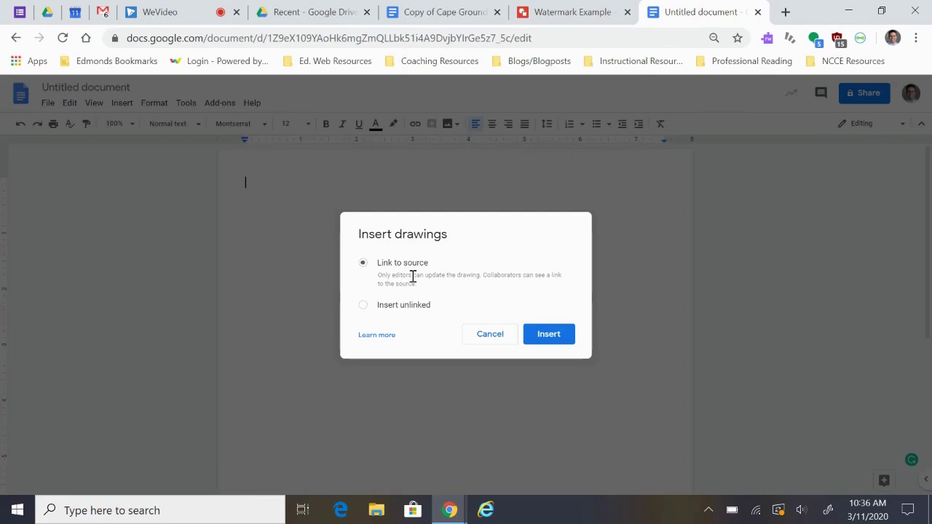
pyautogui.click(562, 337)
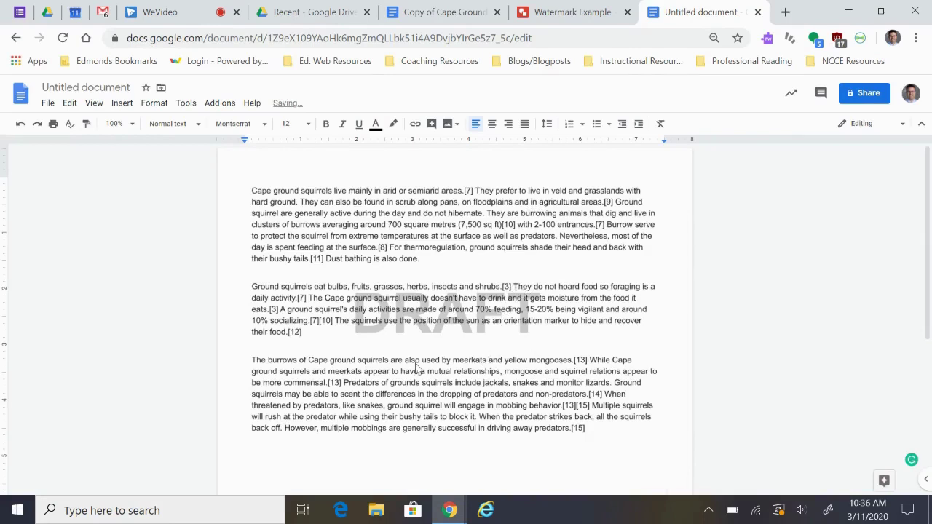
# Select the inserted drawing, compare it with the original Watermark Example drawing, and return to the document to deselect it.
pyautogui.click(407, 275)
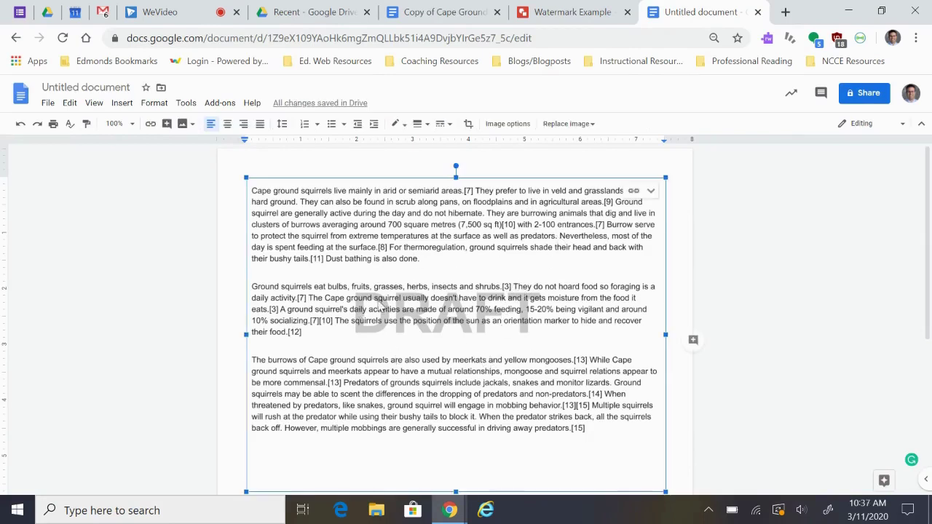
pyautogui.click(574, 12)
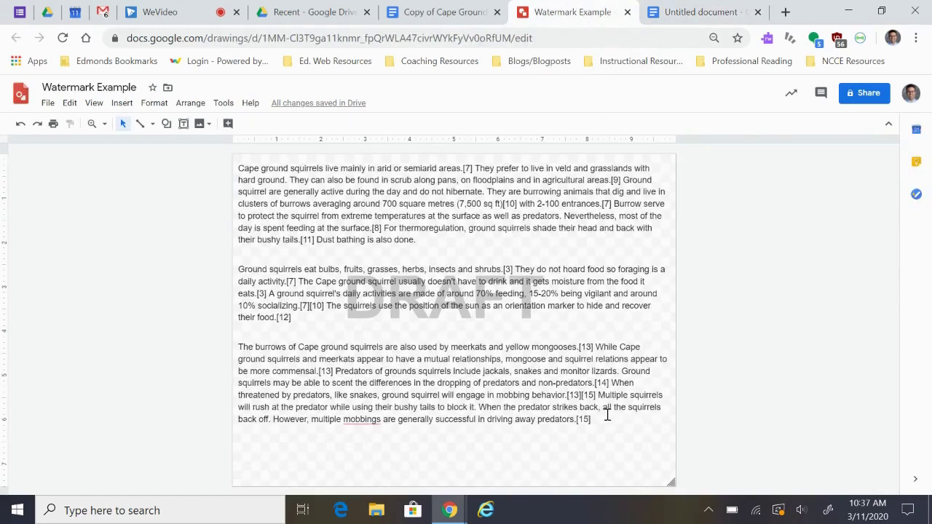
pyautogui.click(703, 13)
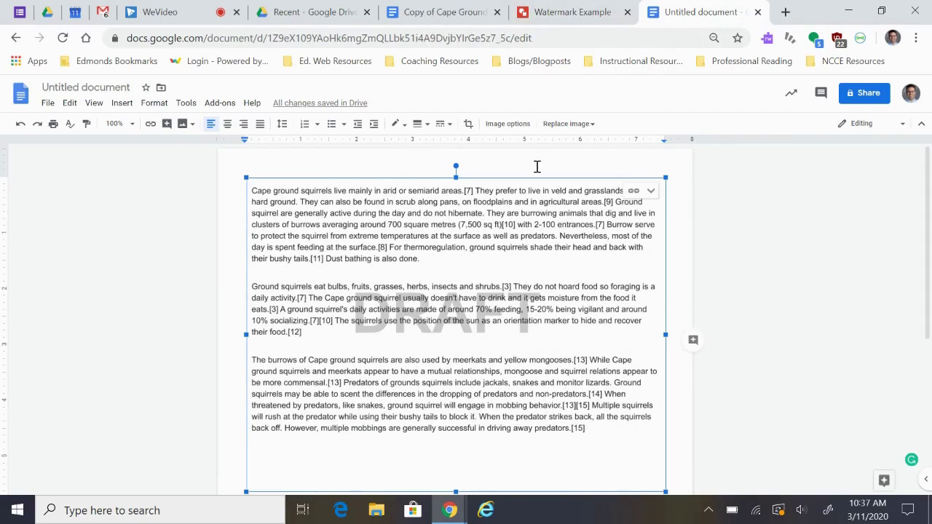
pyautogui.click(684, 273)
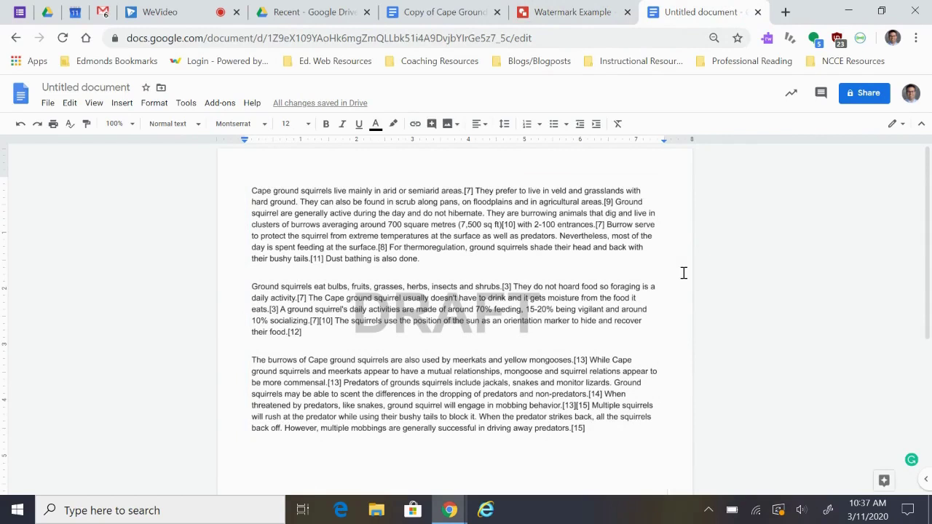